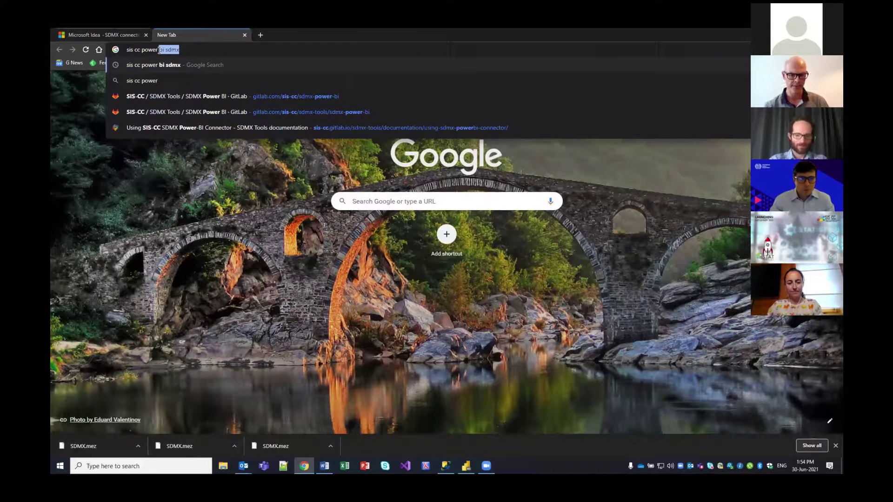
# Search the web for "sis cc power bi sdmx" and open the SIS-CC SDMX Power BI project on GitLab
pyautogui.write('bi sdmx')
pyautogui.press('Return')
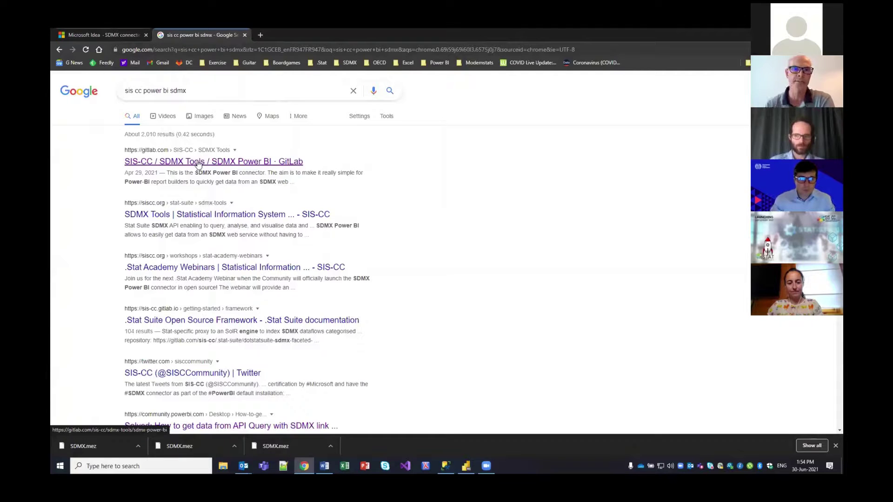
pyautogui.click(217, 163)
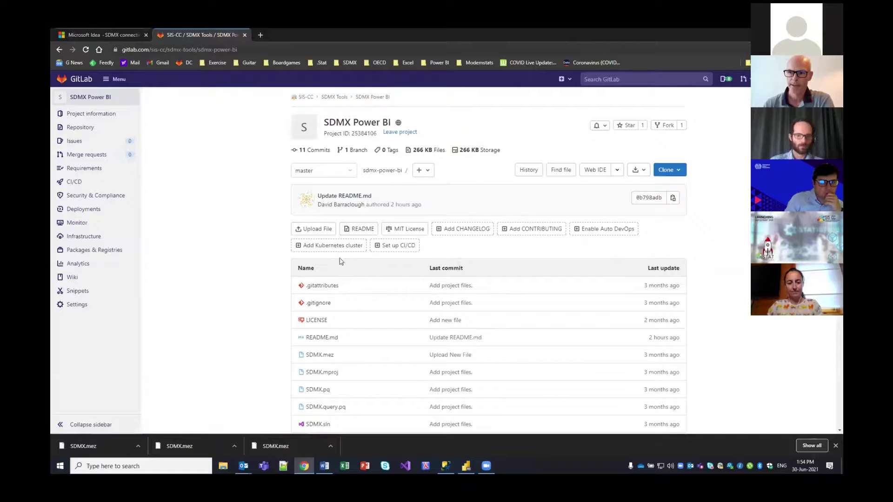
# Open the installation instructions linked in the README of the SDMX Power BI project
pyautogui.scroll(-2, 265, 308)
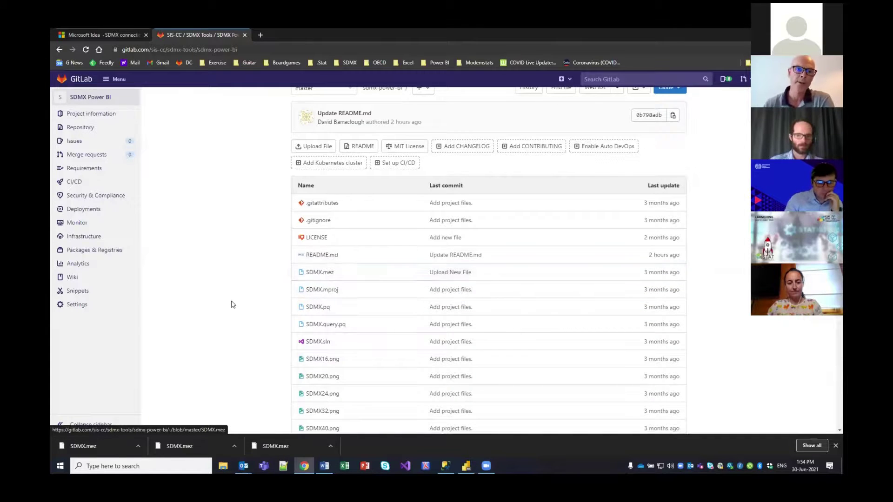
pyautogui.scroll(-2, 229, 303)
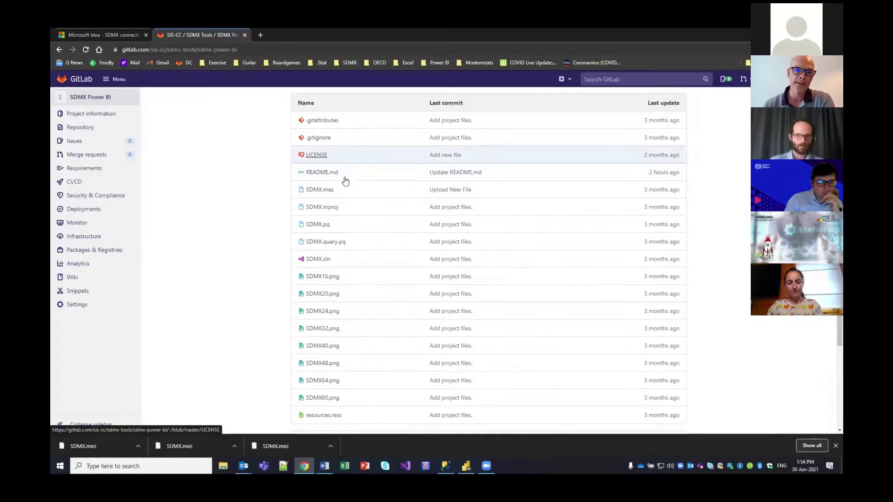
pyautogui.scroll(-1, 345, 324)
pyautogui.scroll(-2, 345, 325)
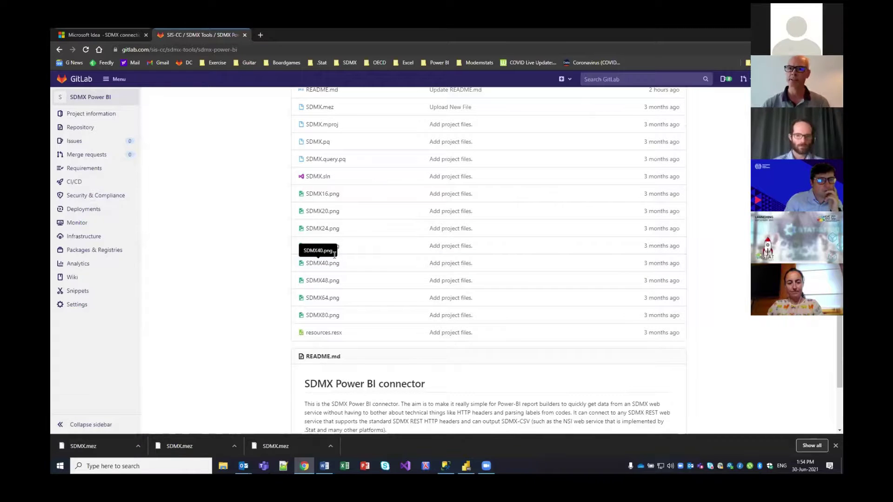
pyautogui.scroll(-2, 250, 299)
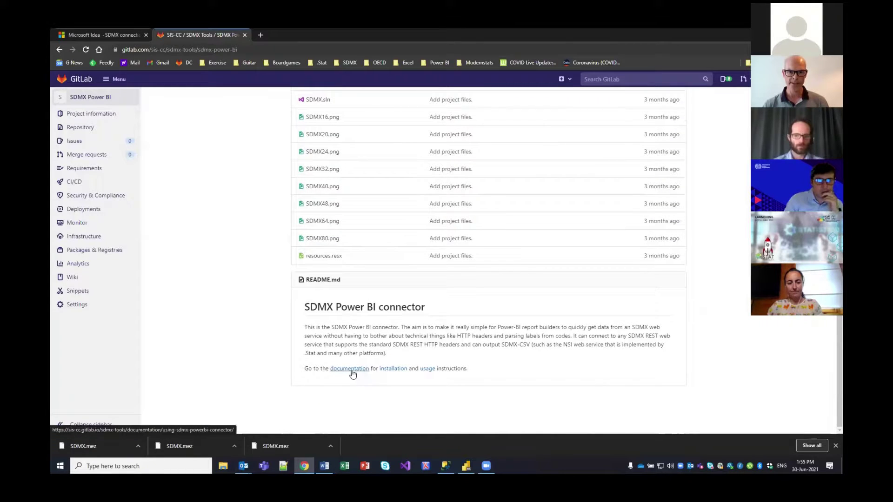
pyautogui.click(398, 371)
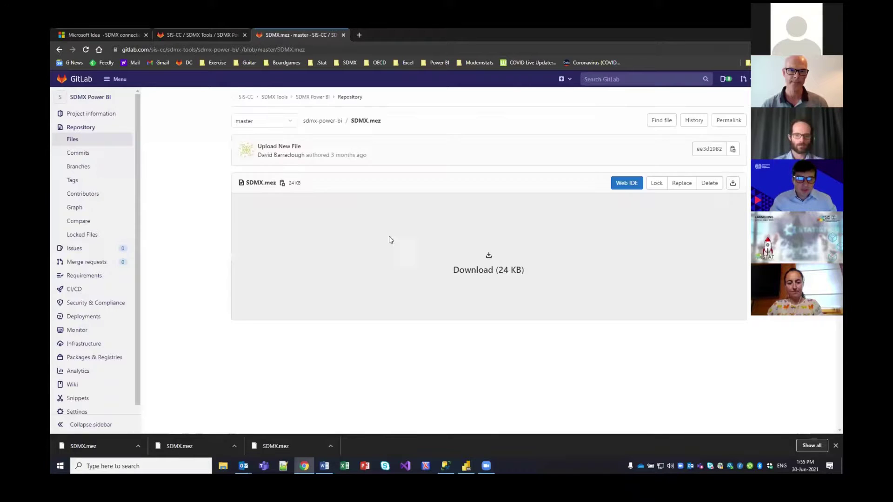
# Download SDMX.mez and reveal it in the Downloads folder, returning to the installation instructions in the browser
pyautogui.click(486, 271)
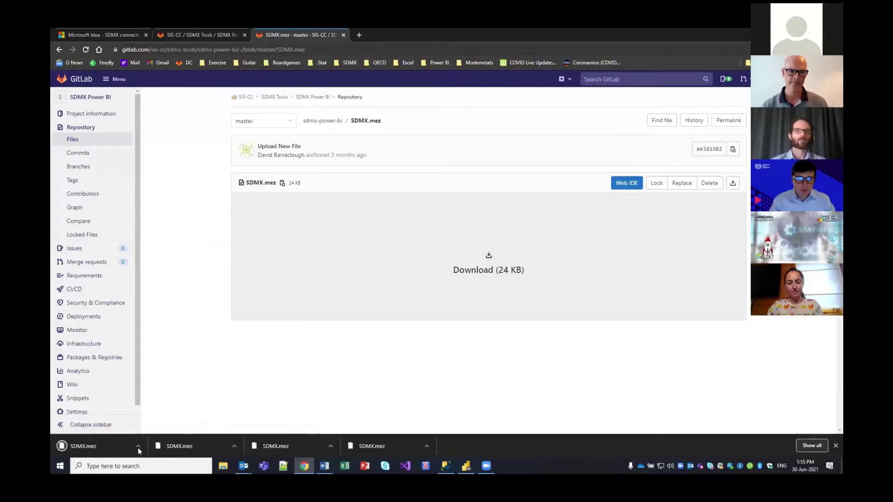
pyautogui.click(138, 446)
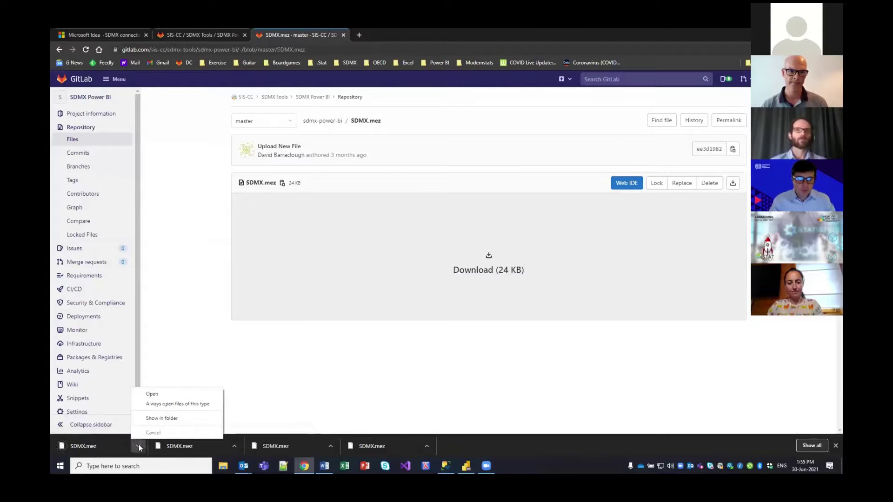
pyautogui.click(170, 418)
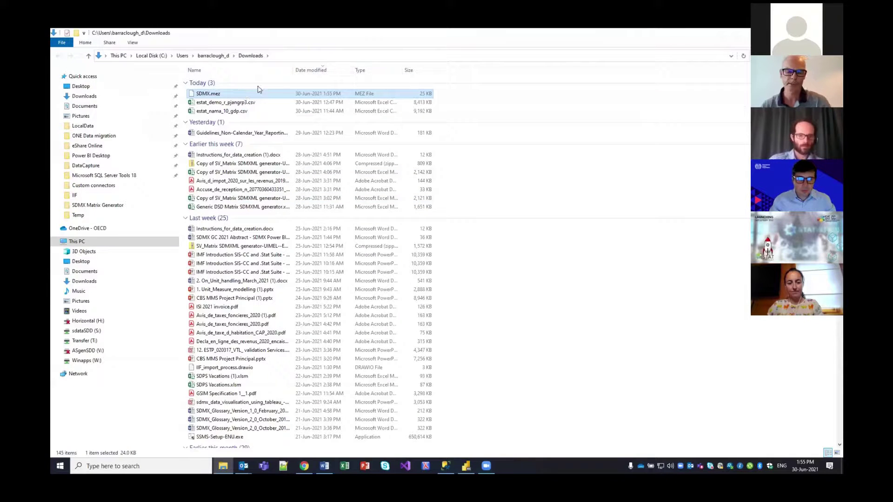
pyautogui.hotkey('alt', 'Tab')
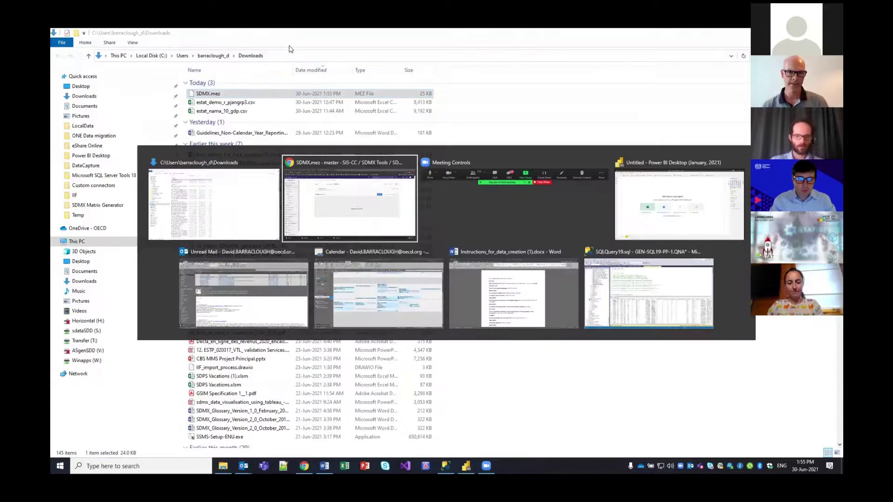
pyautogui.hotkey('alt', 'Left')
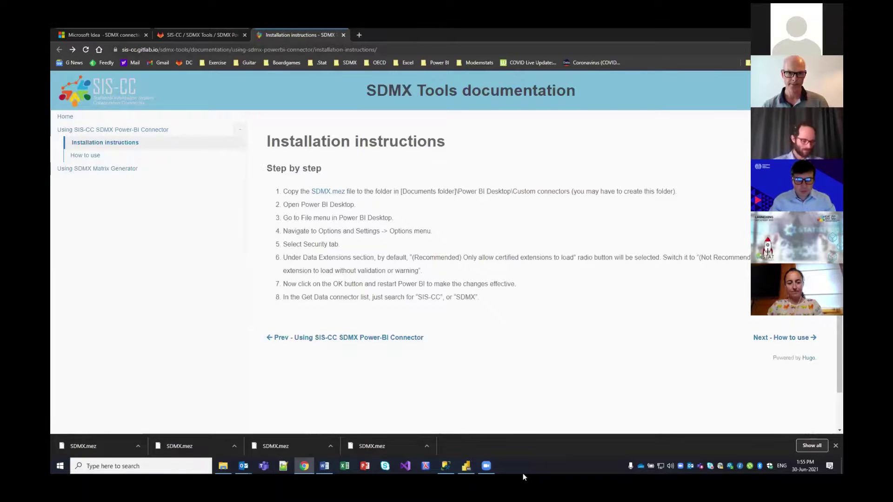
# Switch to Power BI Desktop, dismiss the reminders window, and search all Get Data sources for "sdmx"
pyautogui.click(468, 467)
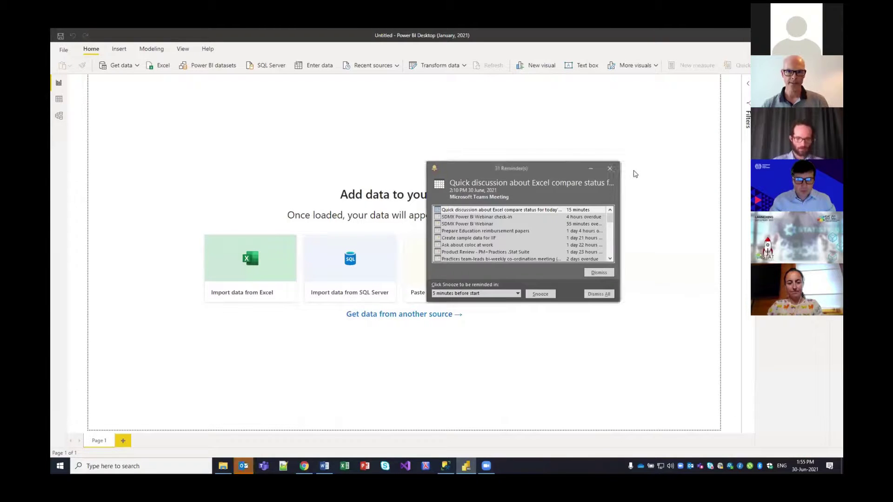
pyautogui.click(609, 168)
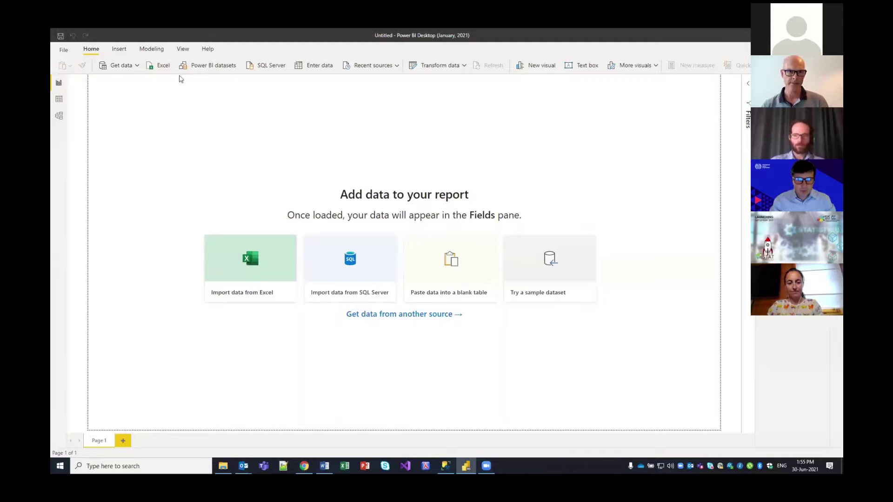
pyautogui.click(123, 66)
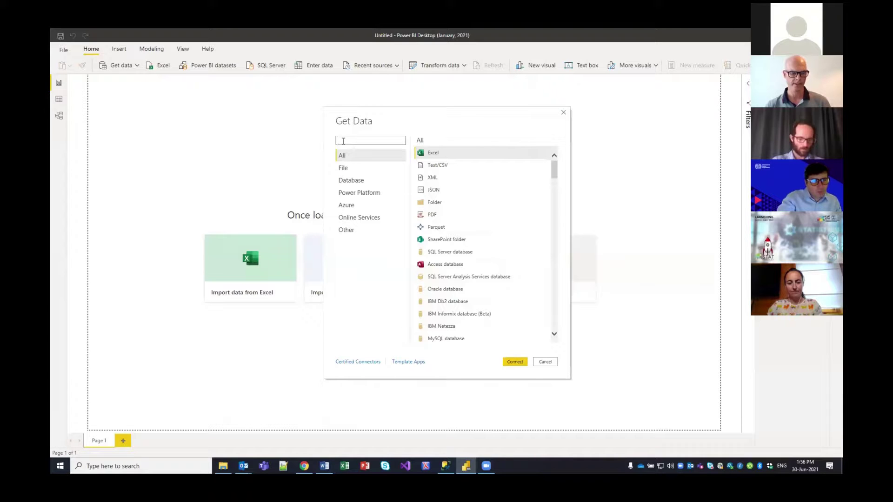
pyautogui.write('x')
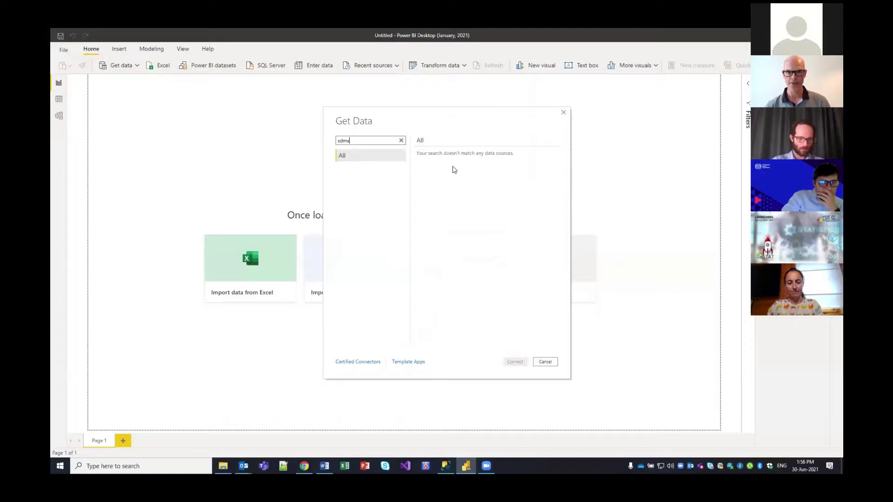
pyautogui.click(543, 364)
# Switch to File Explorer and copy the SDMX.mez file from the Downloads folder
pyautogui.hotkey('alt', 'Tab')
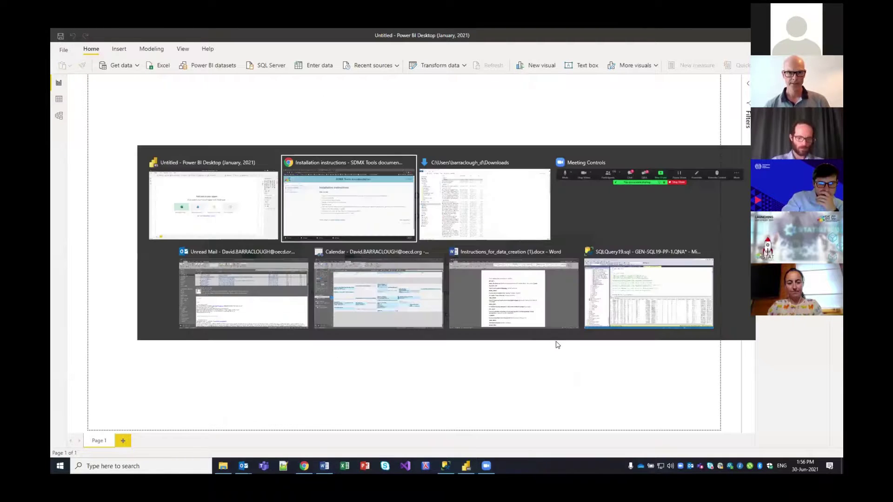
pyautogui.hotkey('alt', 'Tab')
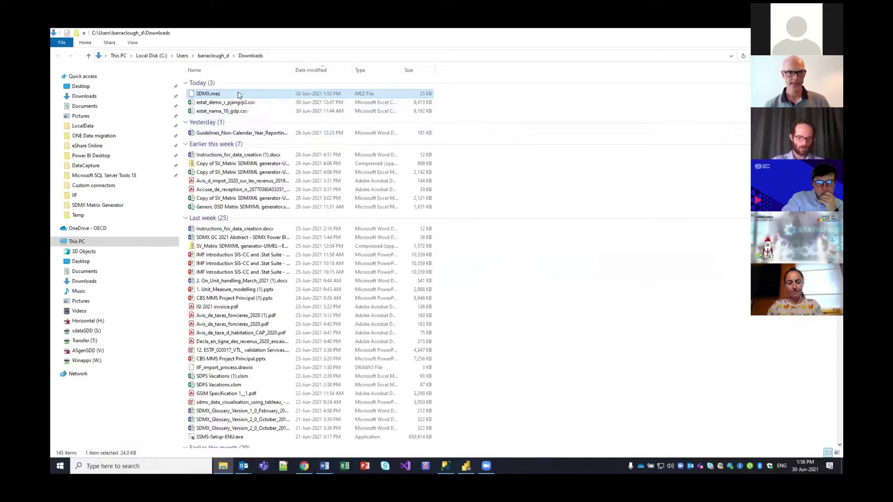
pyautogui.rightClick(238, 95)
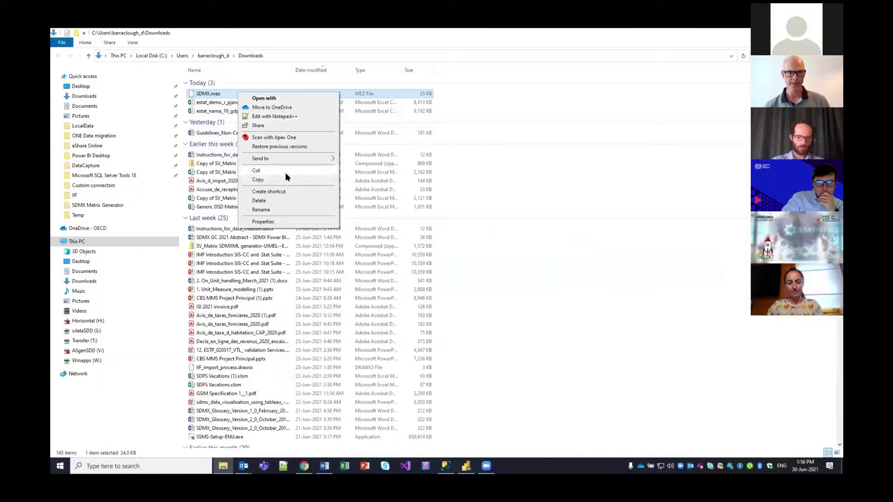
pyautogui.click(285, 180)
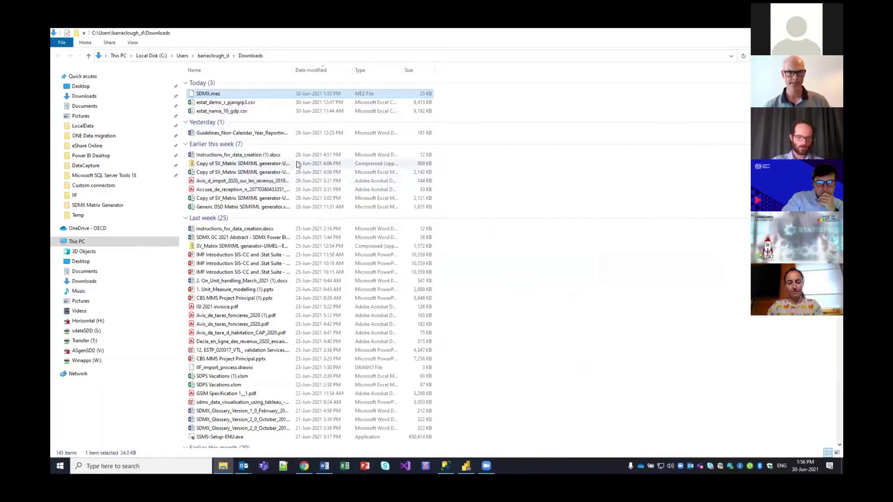
# Check the target folder in the instructions and paste SDMX.mez into Documents\Power BI Desktop\Custom connectors
pyautogui.hotkey('alt', 'Tab')
pyautogui.hotkey('alt', 'Tab')
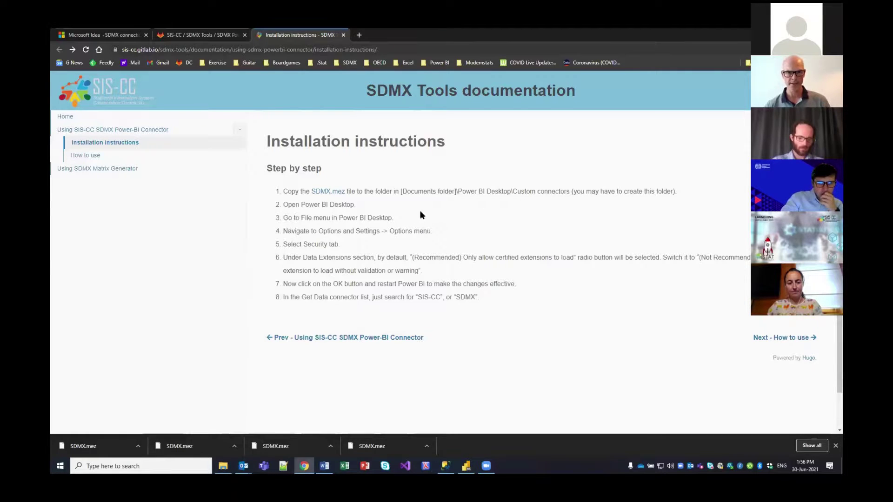
pyautogui.hotkey('alt', 'Tab')
pyautogui.hotkey('alt', 'Tab')
pyautogui.click(370, 209)
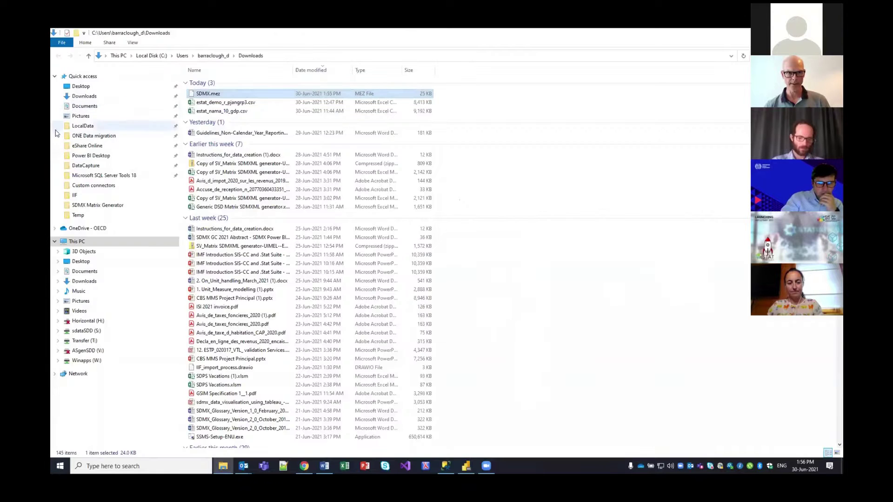
pyautogui.click(92, 156)
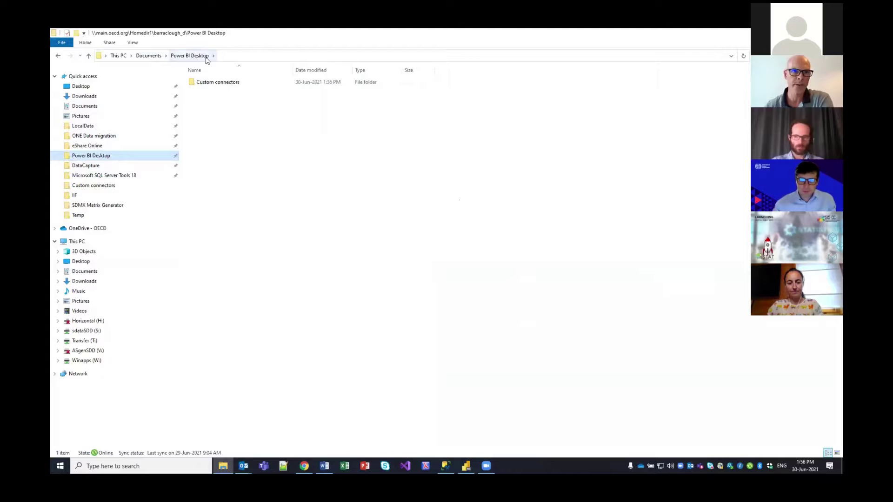
pyautogui.doubleClick(231, 83)
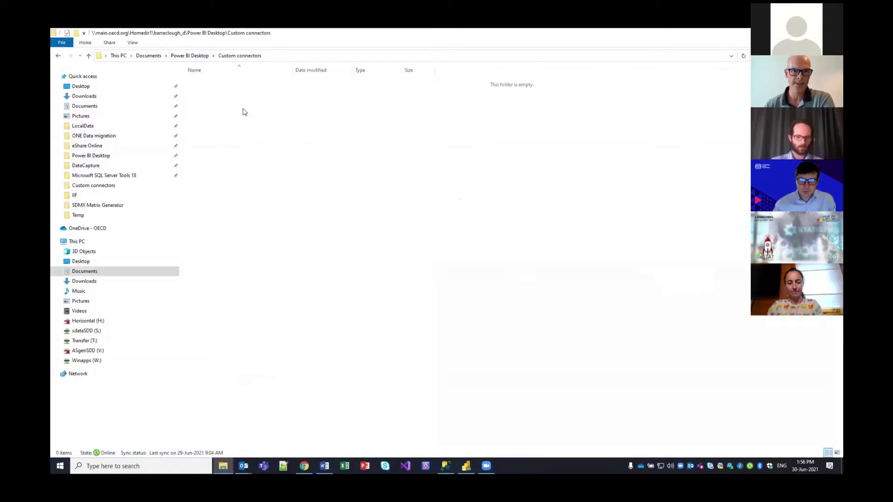
pyautogui.rightClick(262, 132)
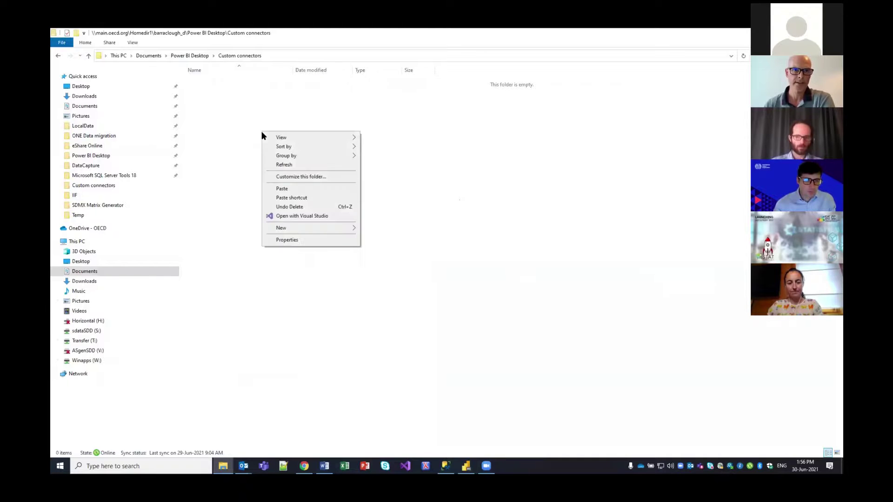
pyautogui.click(301, 190)
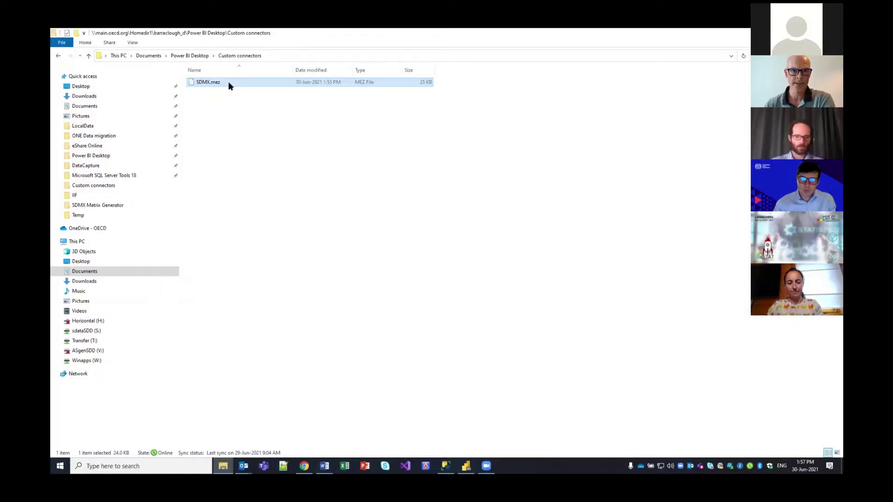
# Switch to Power BI Desktop, find the SDMX (Beta) source with "sdmx", and view its connection form without connecting
pyautogui.hotkey('alt', 'Tab')
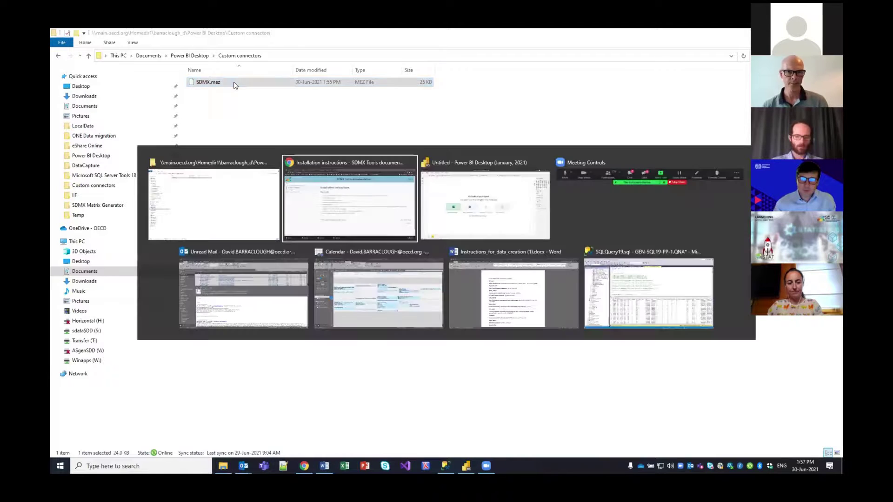
pyautogui.hotkey('alt', 'Tab')
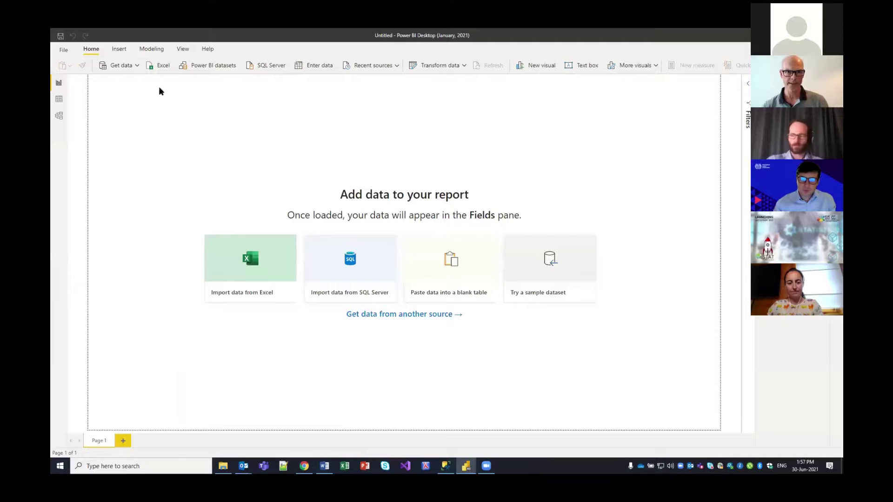
pyautogui.click(128, 69)
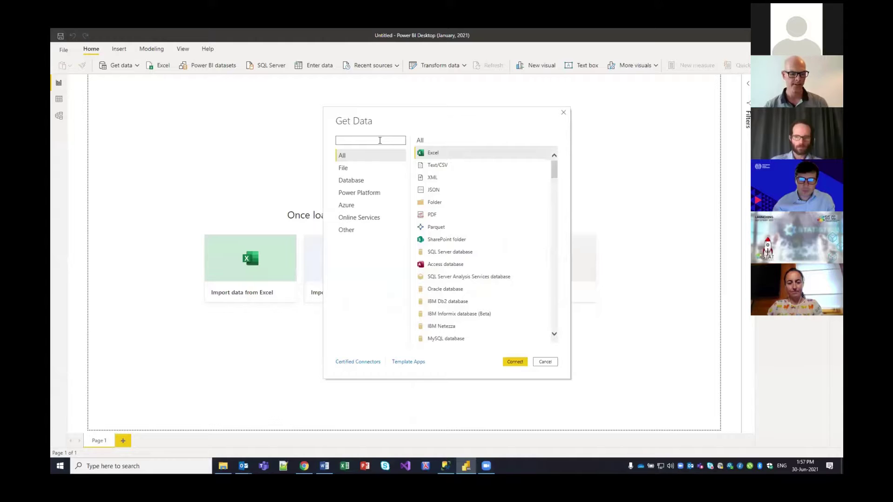
pyautogui.write('sq')
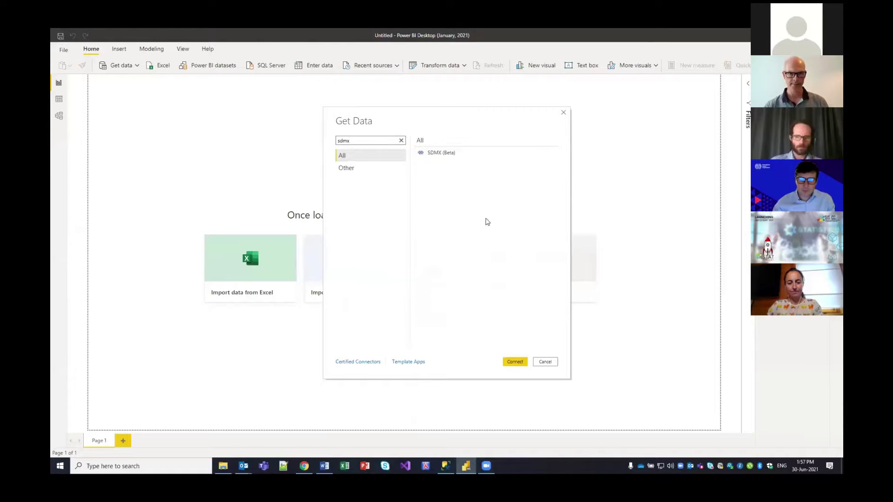
pyautogui.click(443, 157)
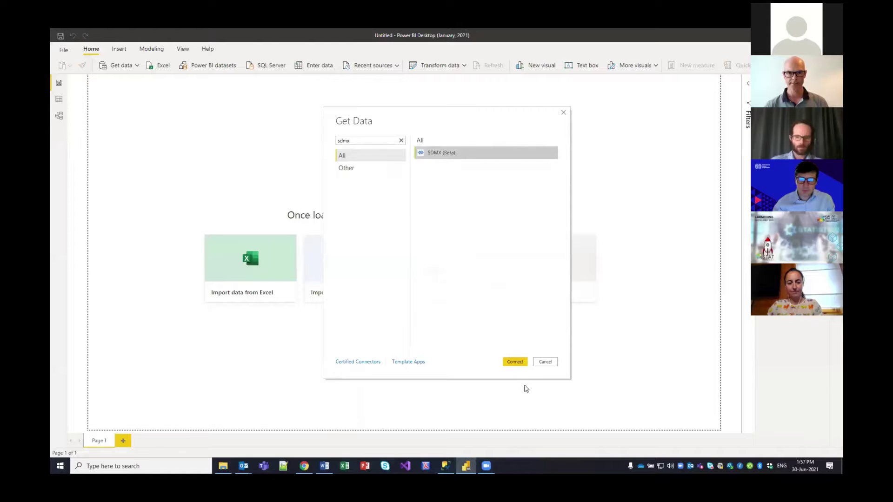
pyautogui.click(515, 365)
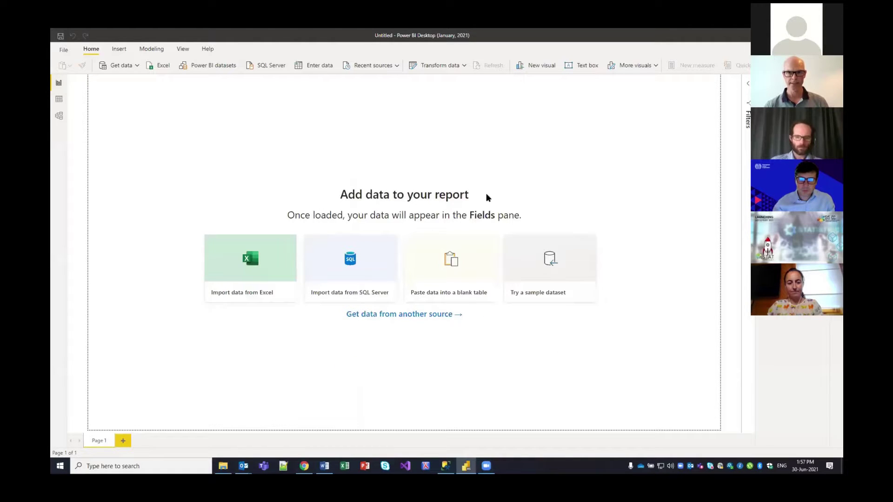
pyautogui.click(460, 223)
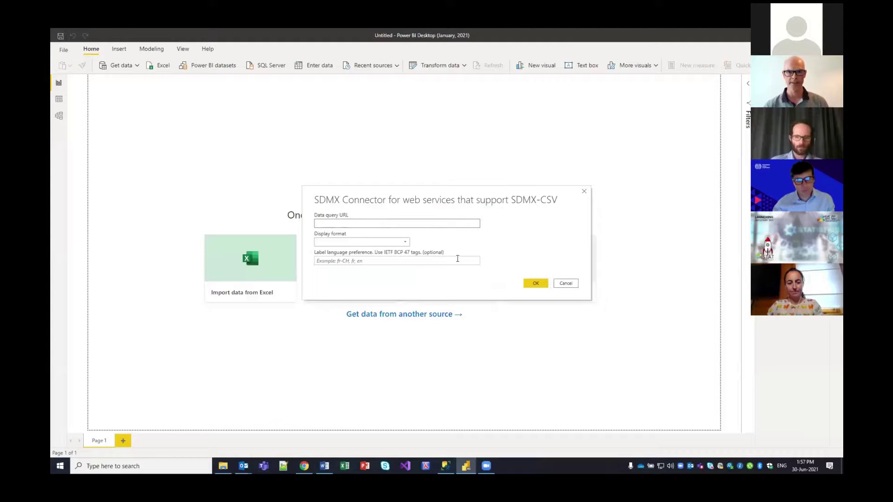
pyautogui.click(560, 287)
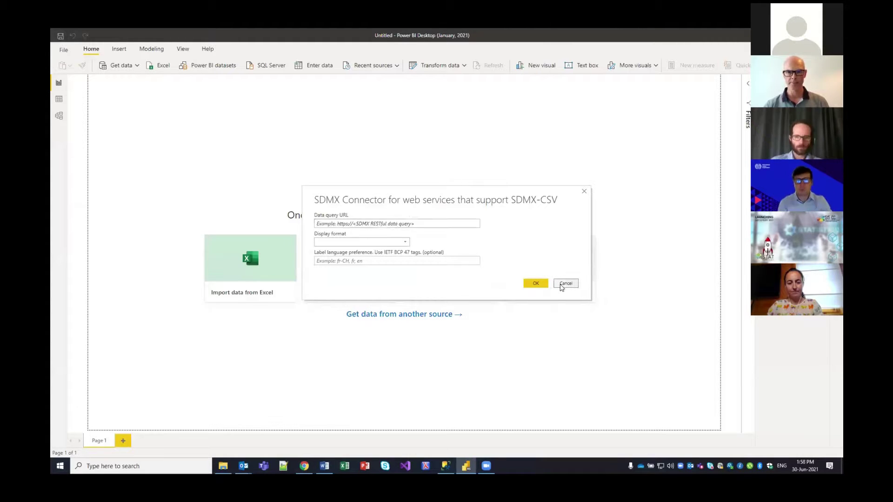
# Check the Data Extensions setting in the global Security options and close the options without saving
pyautogui.click(62, 51)
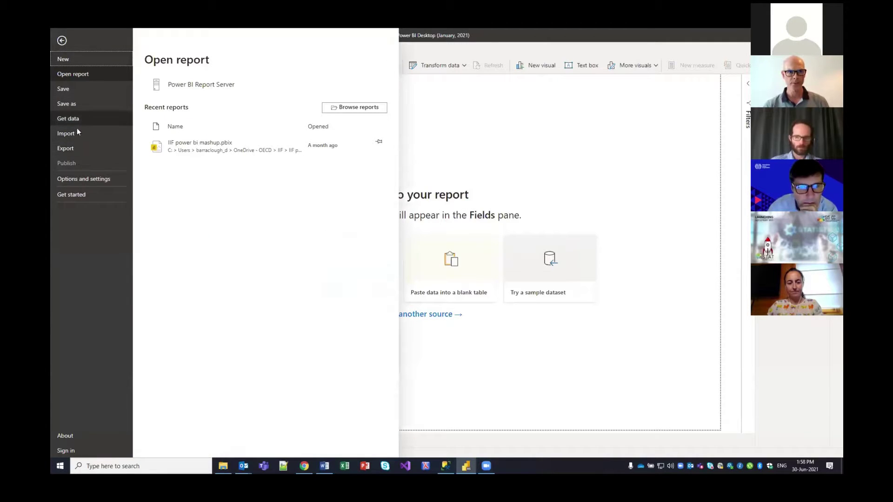
pyautogui.click(82, 176)
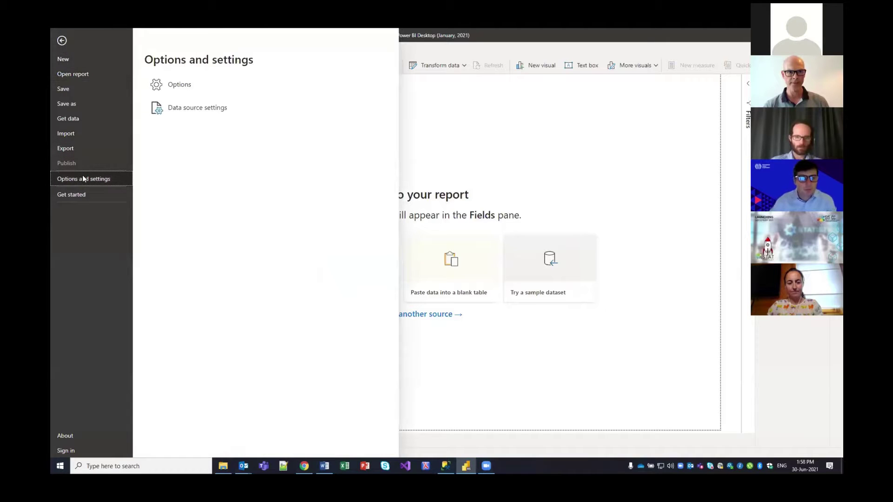
pyautogui.click(180, 84)
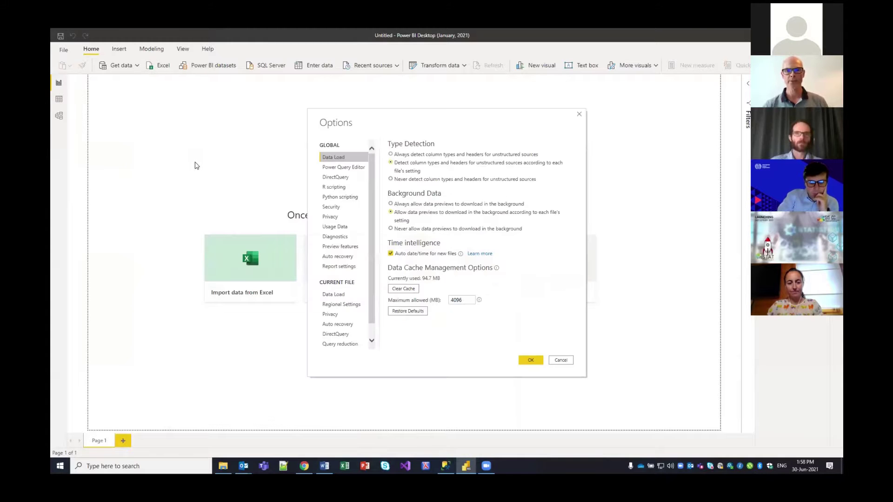
pyautogui.click(334, 208)
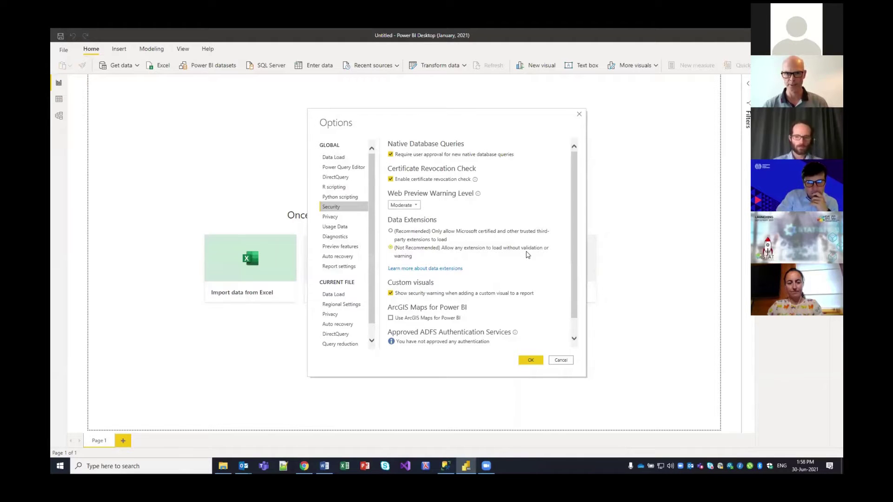
pyautogui.click(556, 362)
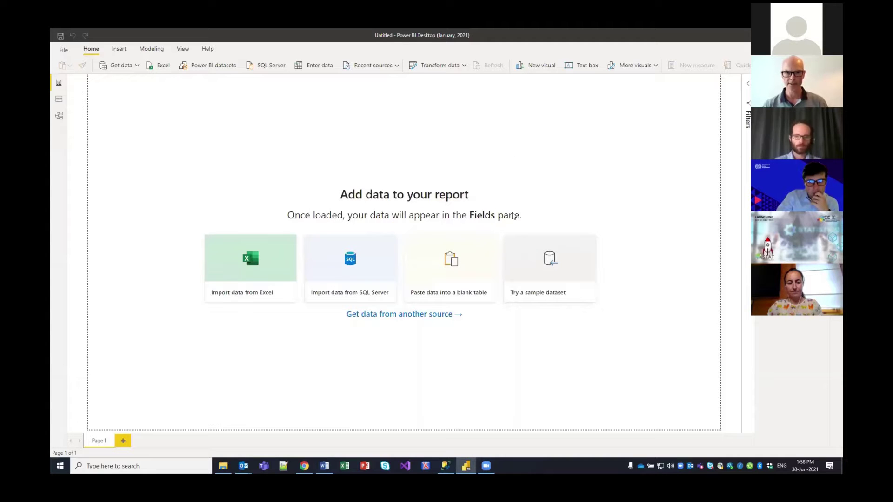
# Switch back to the SDMX Tools installation instructions in Chrome
pyautogui.hotkey('alt', 'Tab')
pyautogui.hotkey('alt', 'Tab')
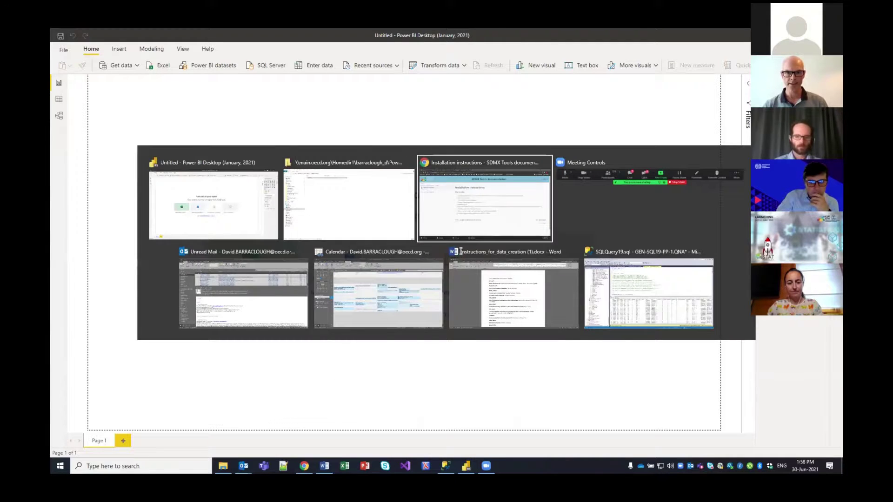